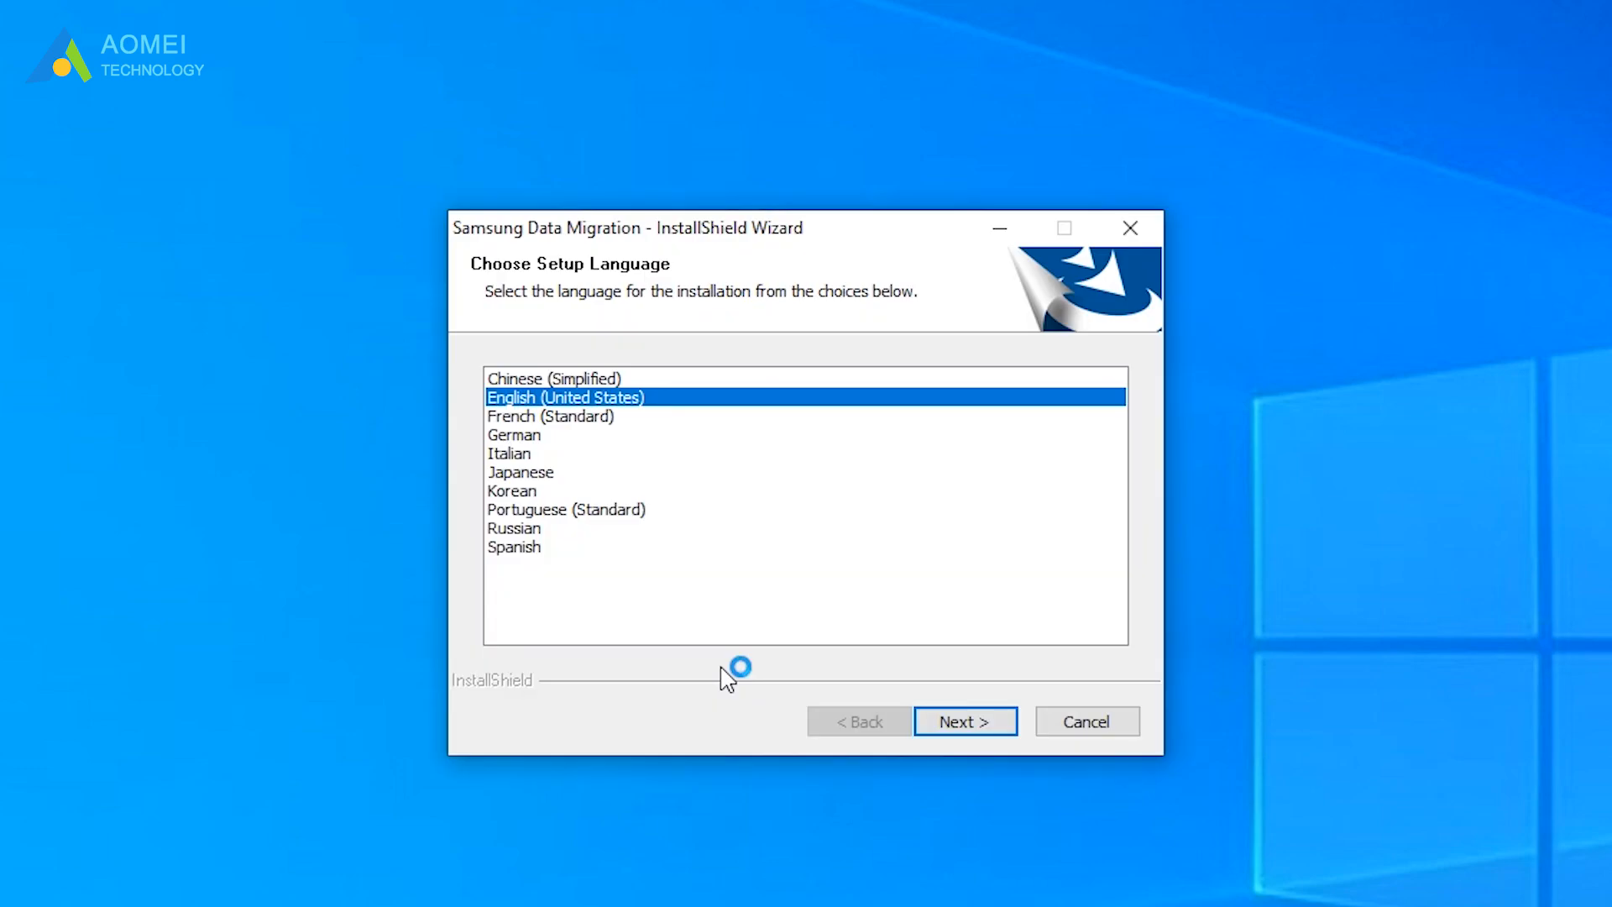
# Keep English (United States) as the Samsung Data Migration setup language and continue.
pyautogui.click(961, 717)
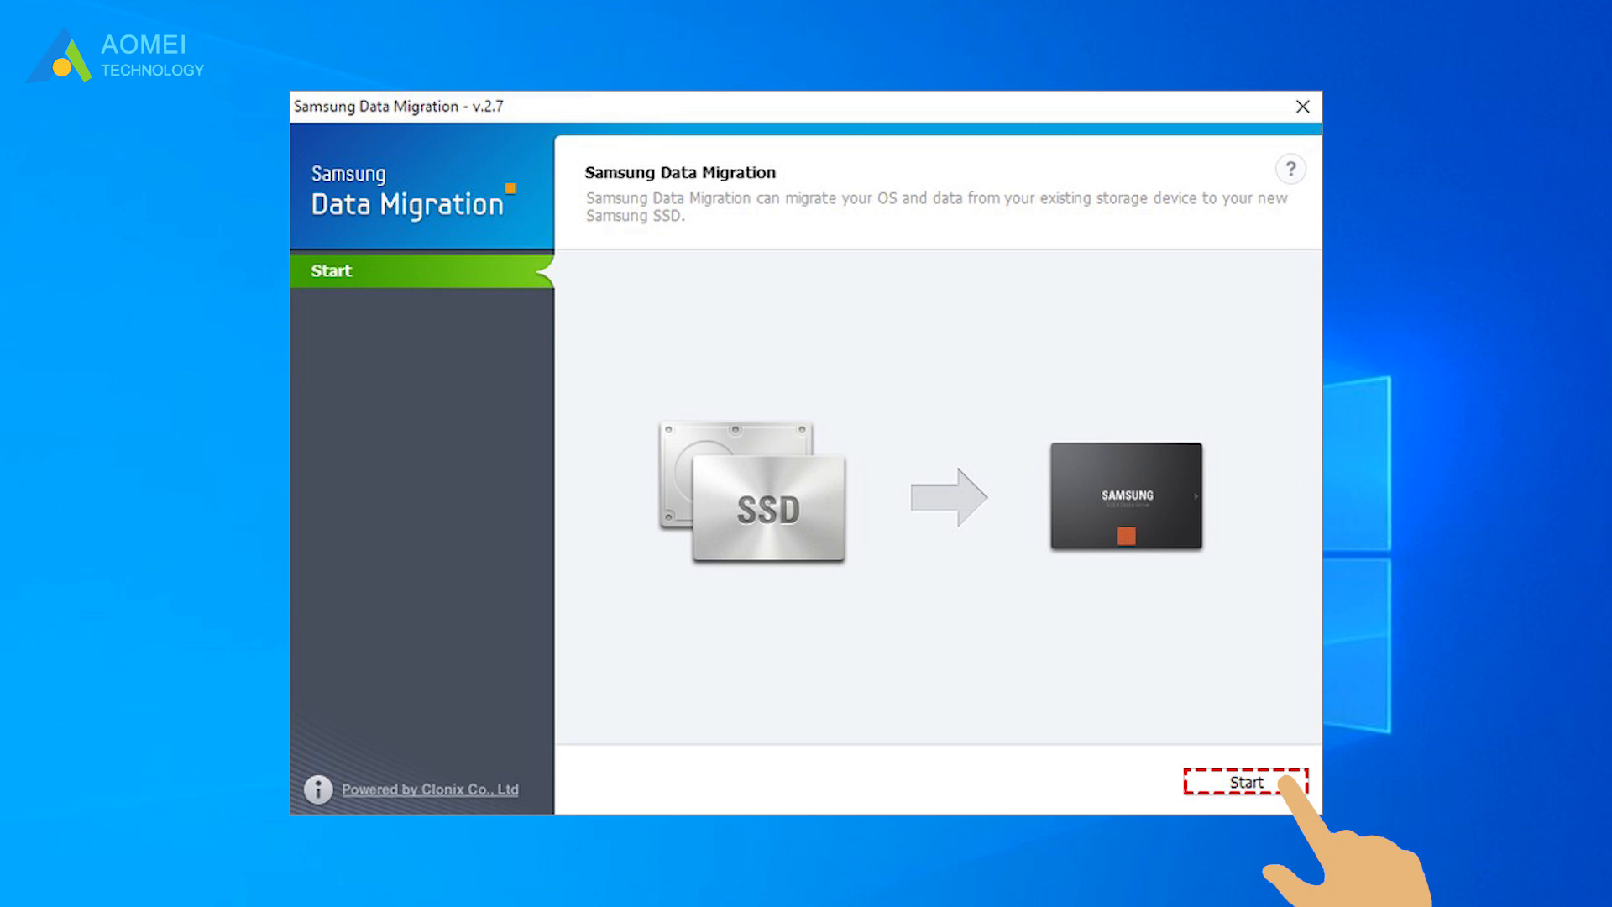
# Start migrating the ST3500418AS disk to the Samsung SSD 860 EVO, ending in a cloning failure.
pyautogui.click(1260, 782)
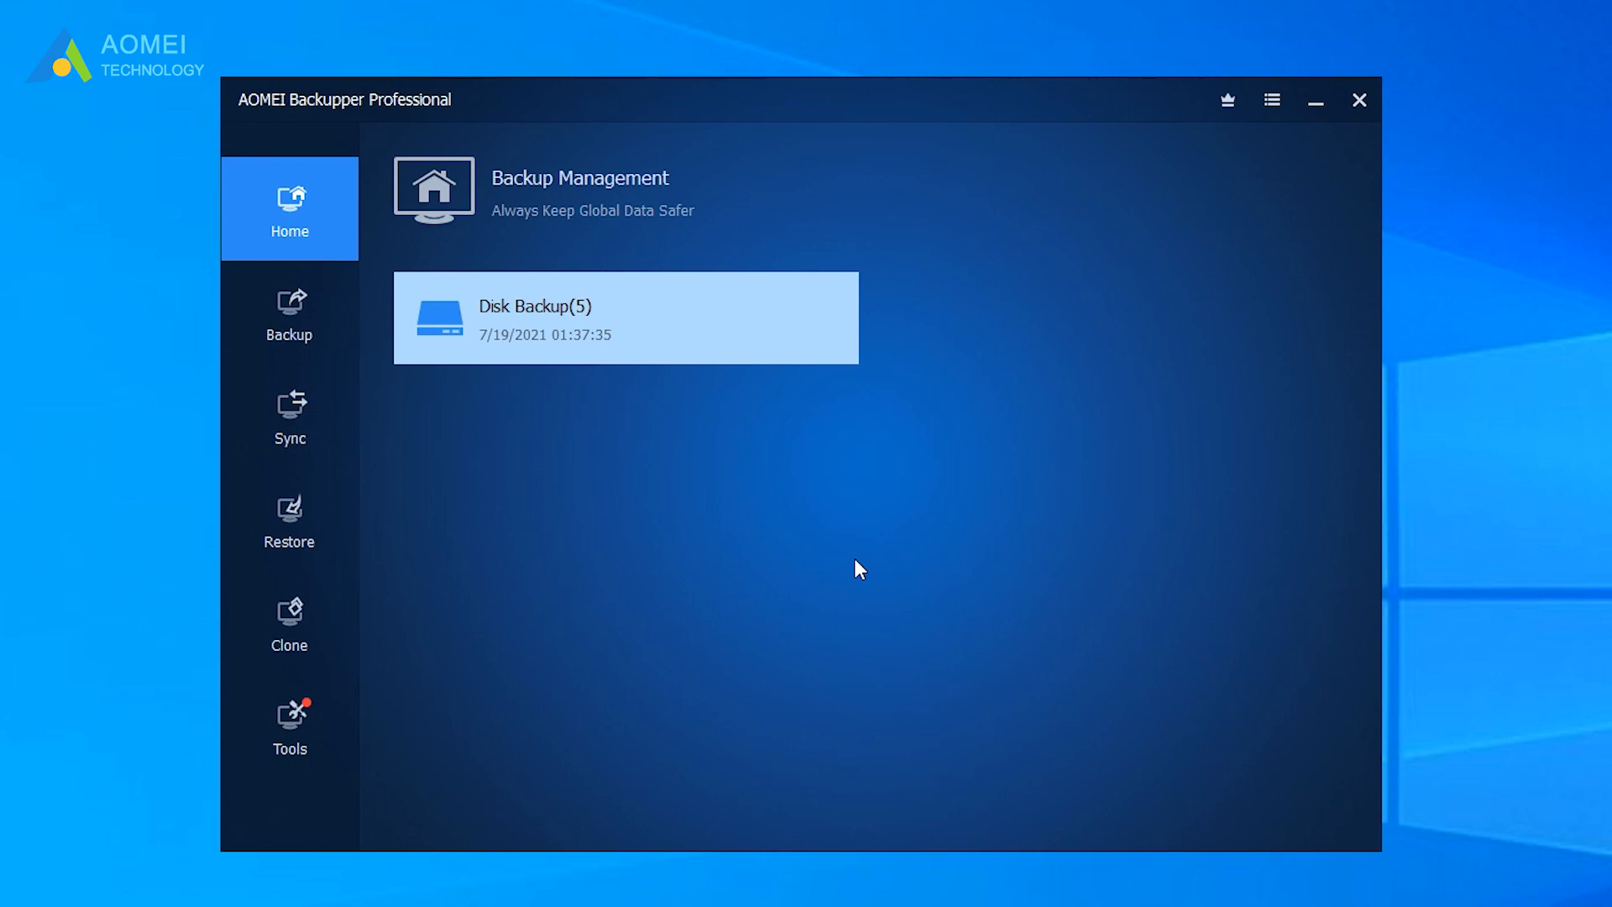
# Choose Disk Clone with 500 GB Disk1 as source and 800 GB Disk2 as destination.
pyautogui.click(325, 634)
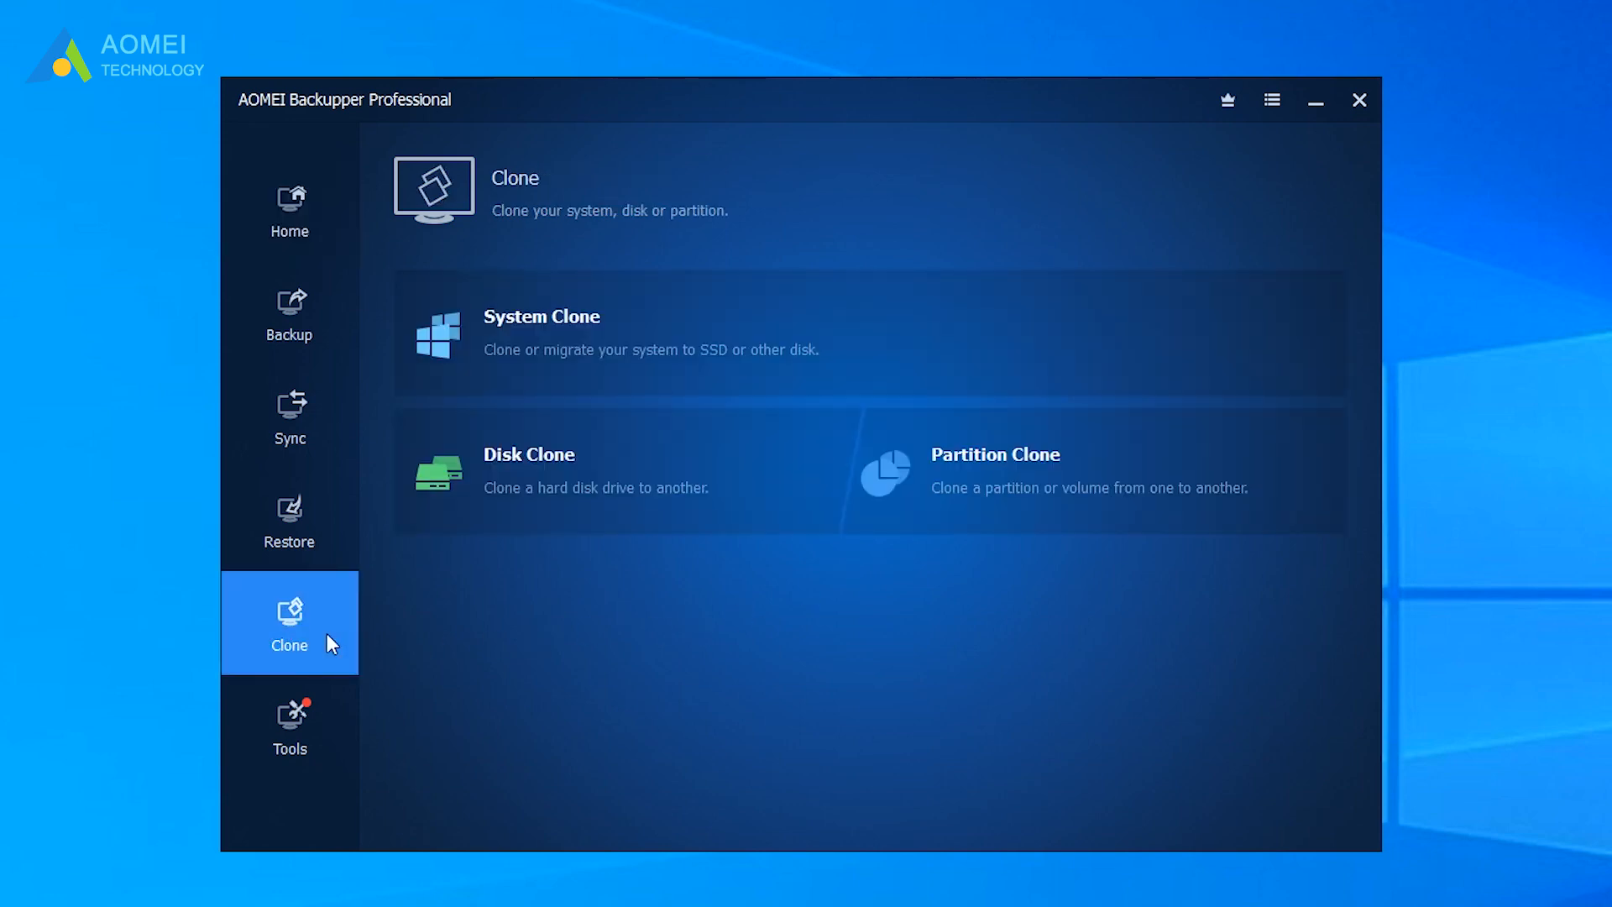
pyautogui.click(467, 498)
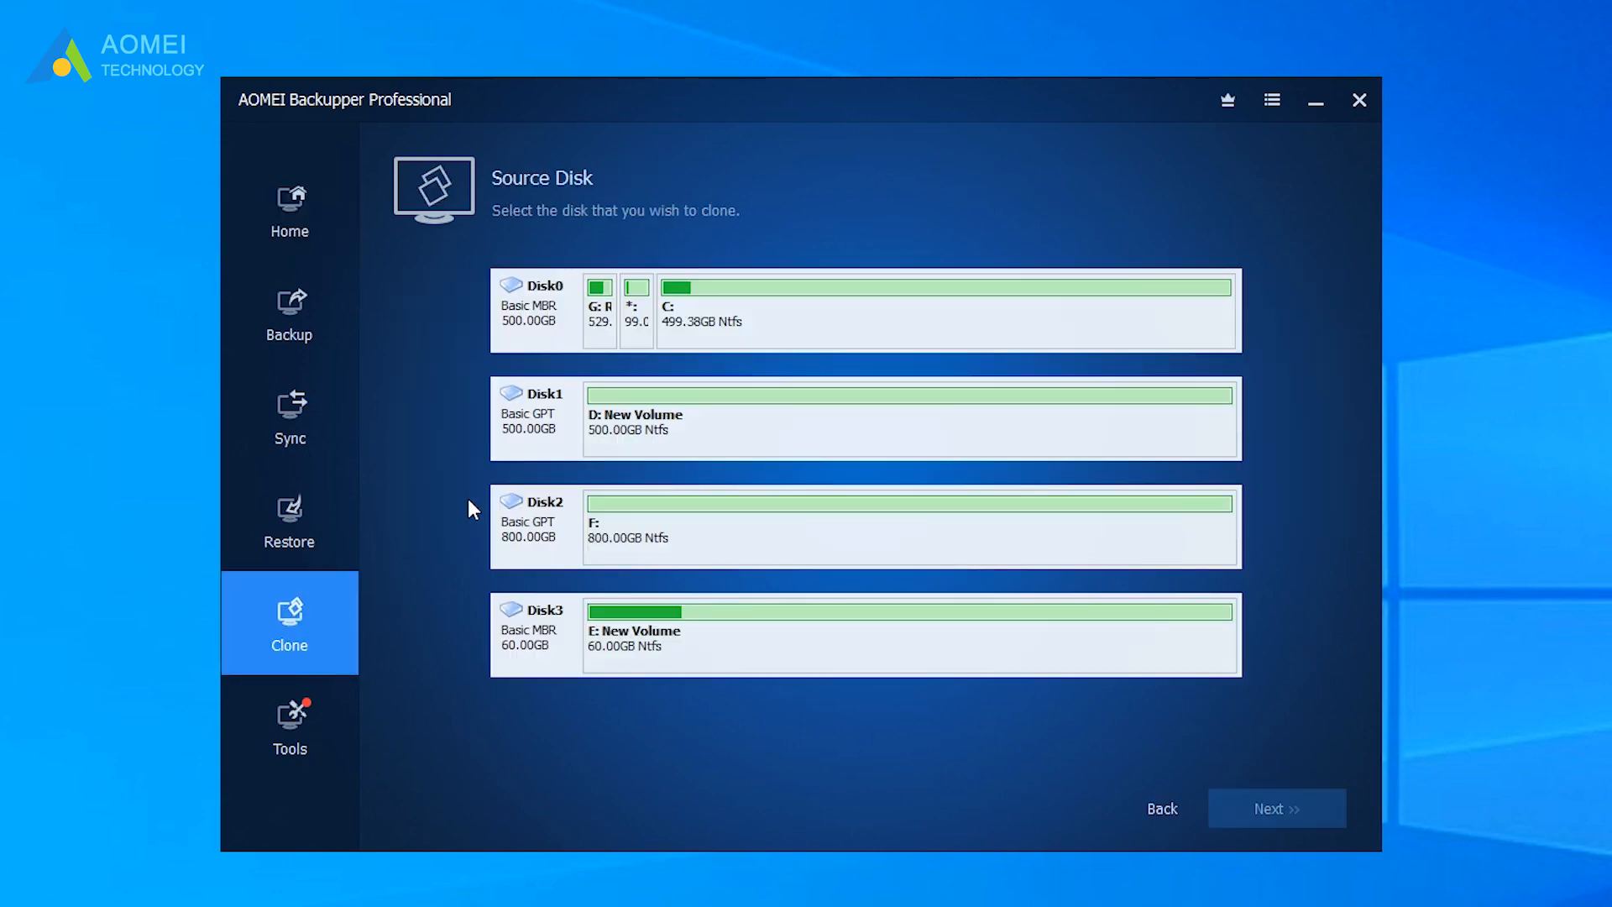
pyautogui.click(536, 456)
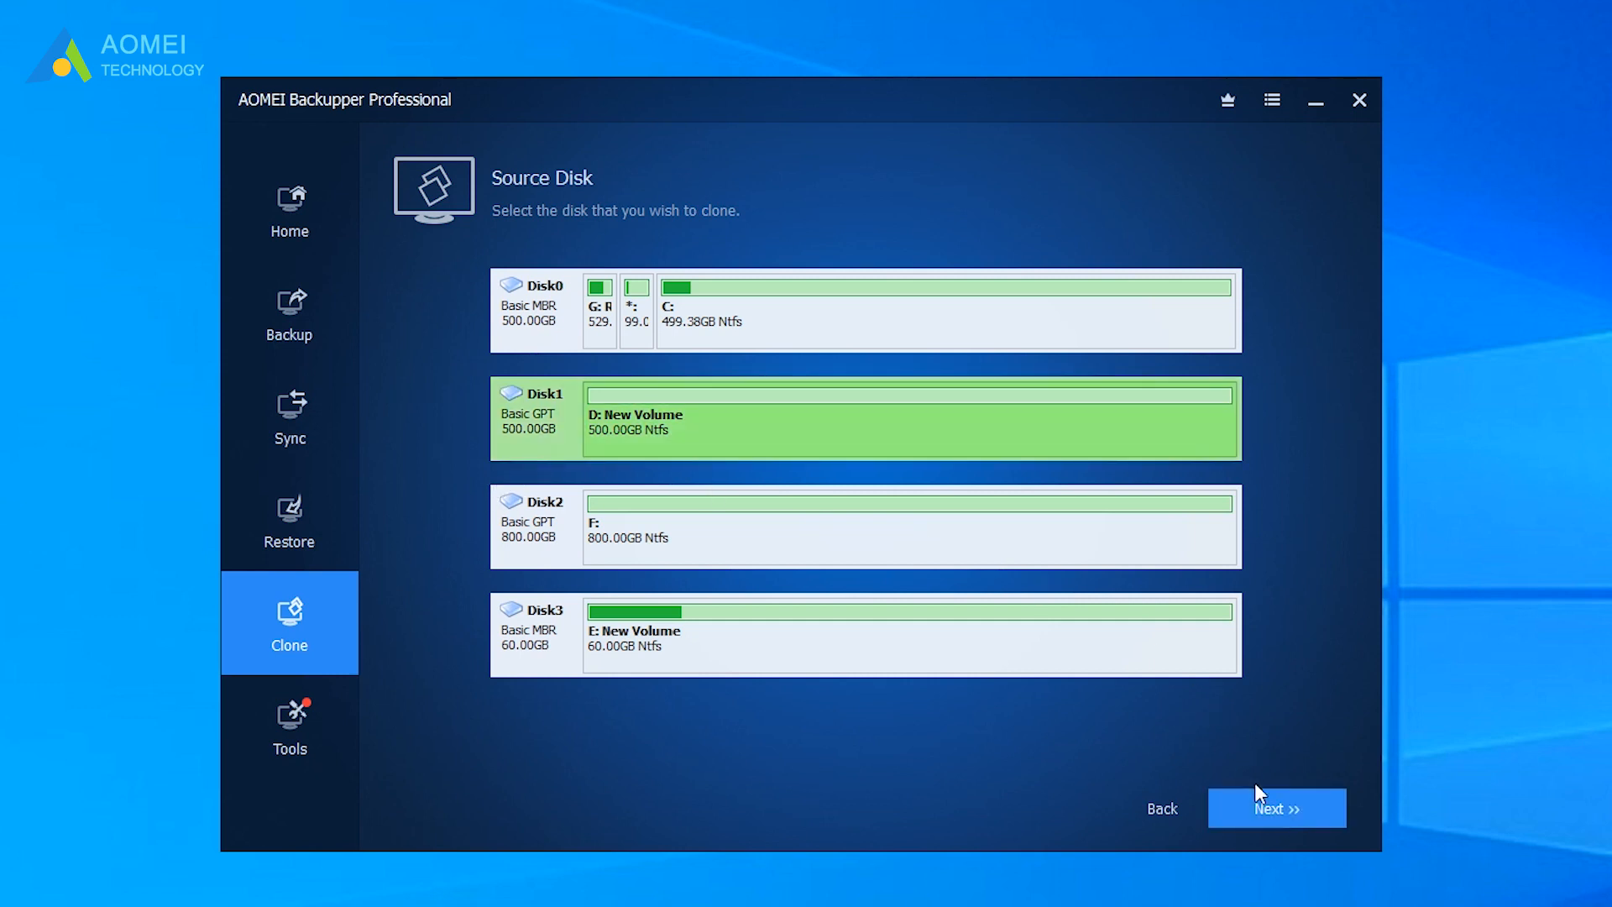
pyautogui.click(1264, 804)
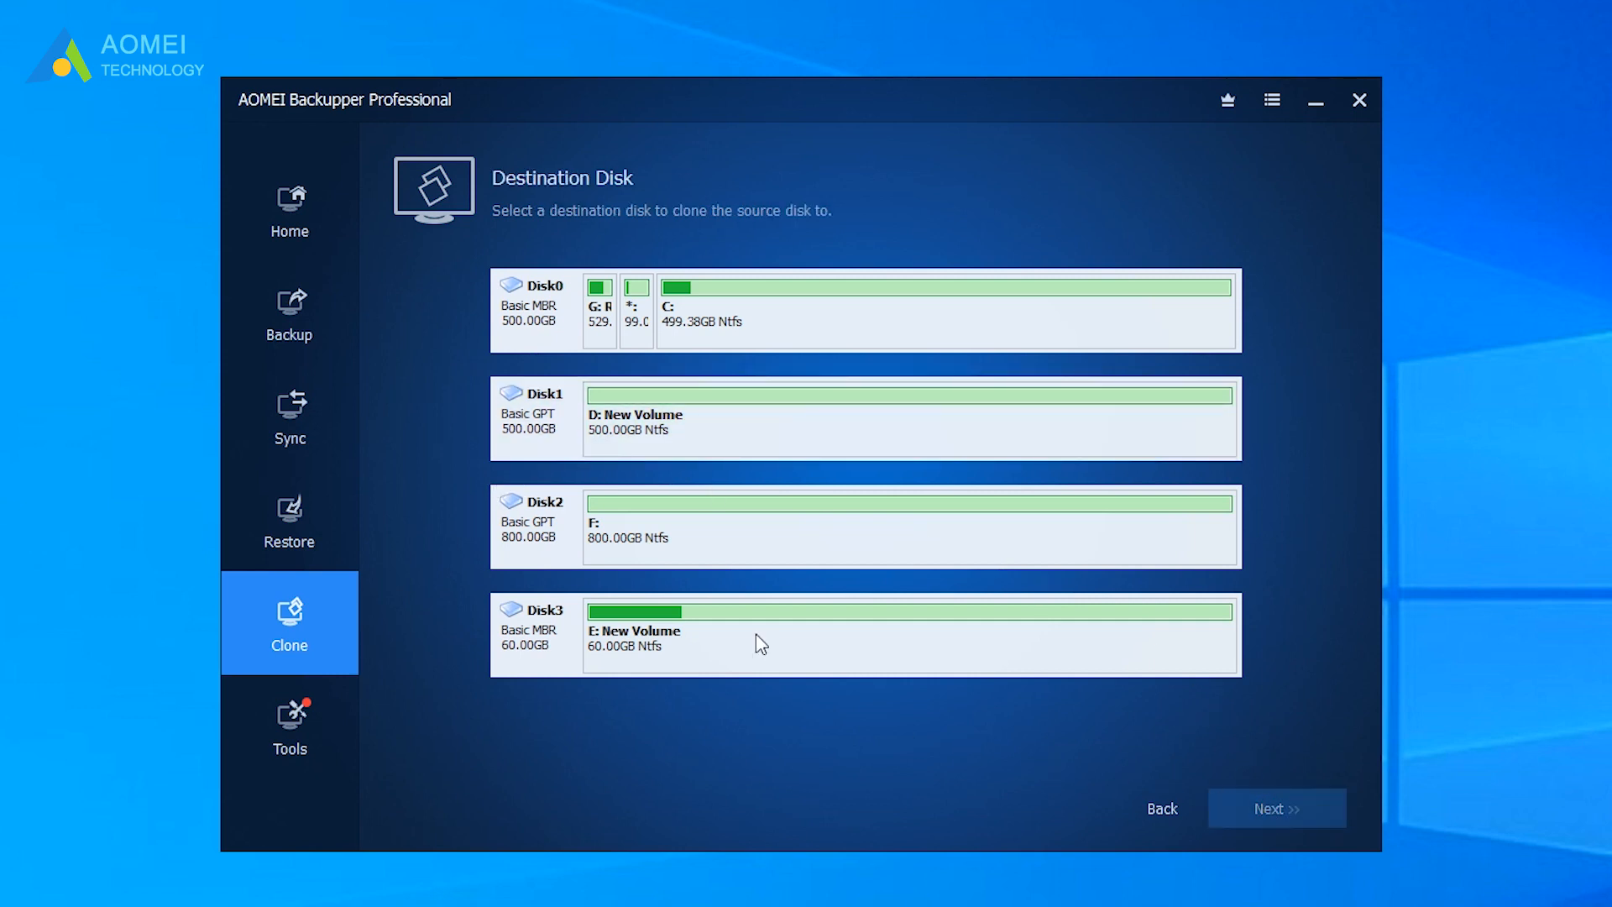
pyautogui.click(670, 534)
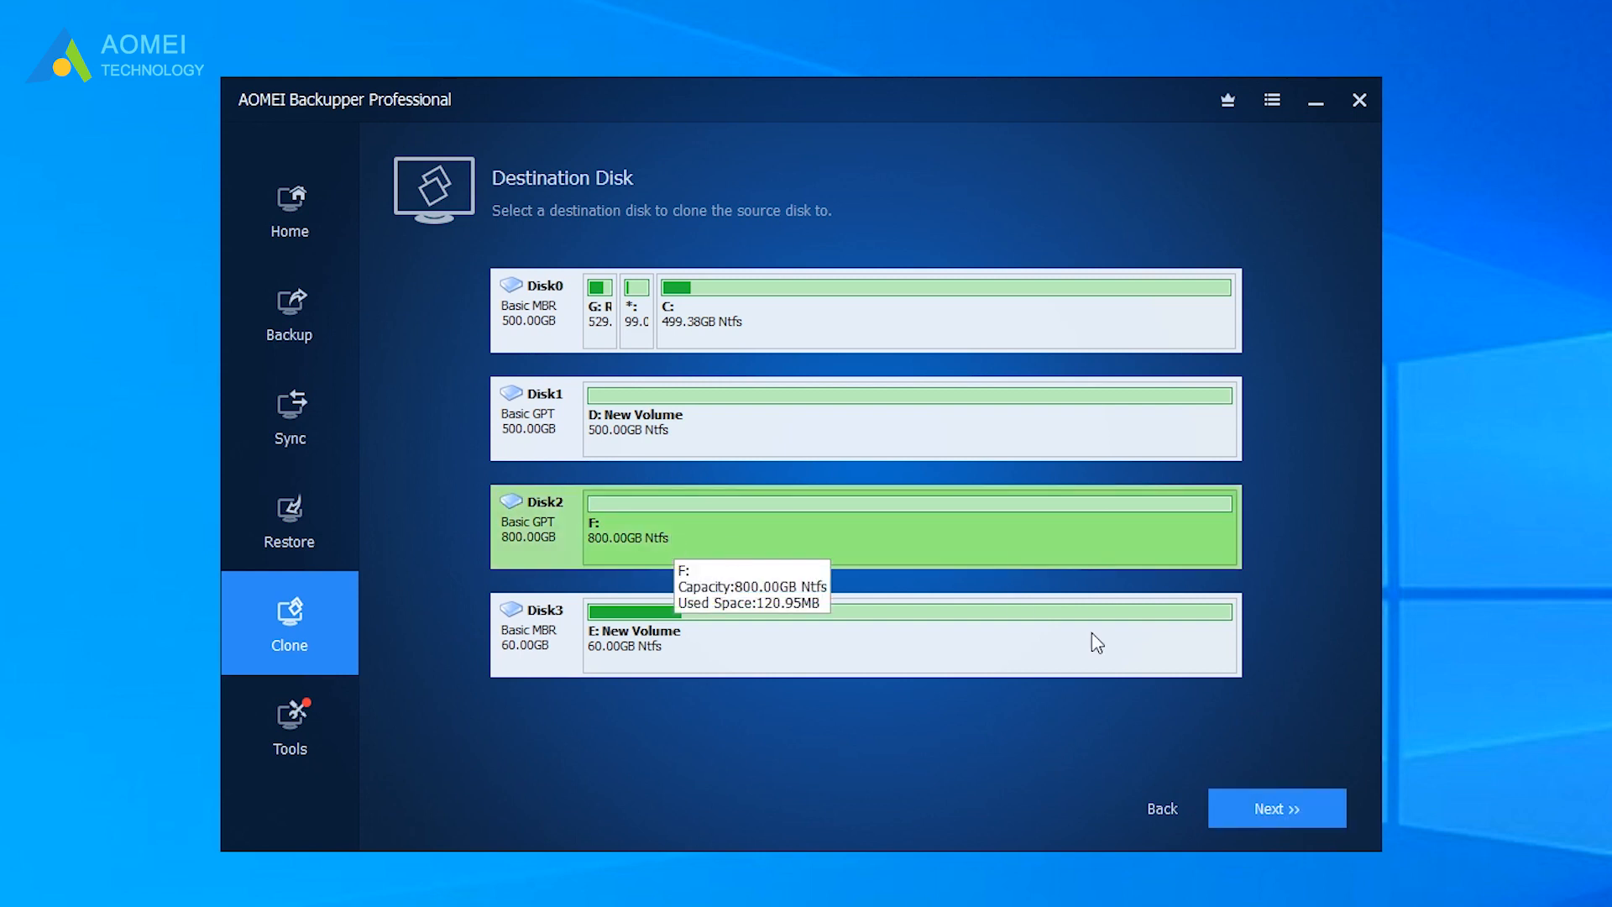
pyautogui.click(1295, 798)
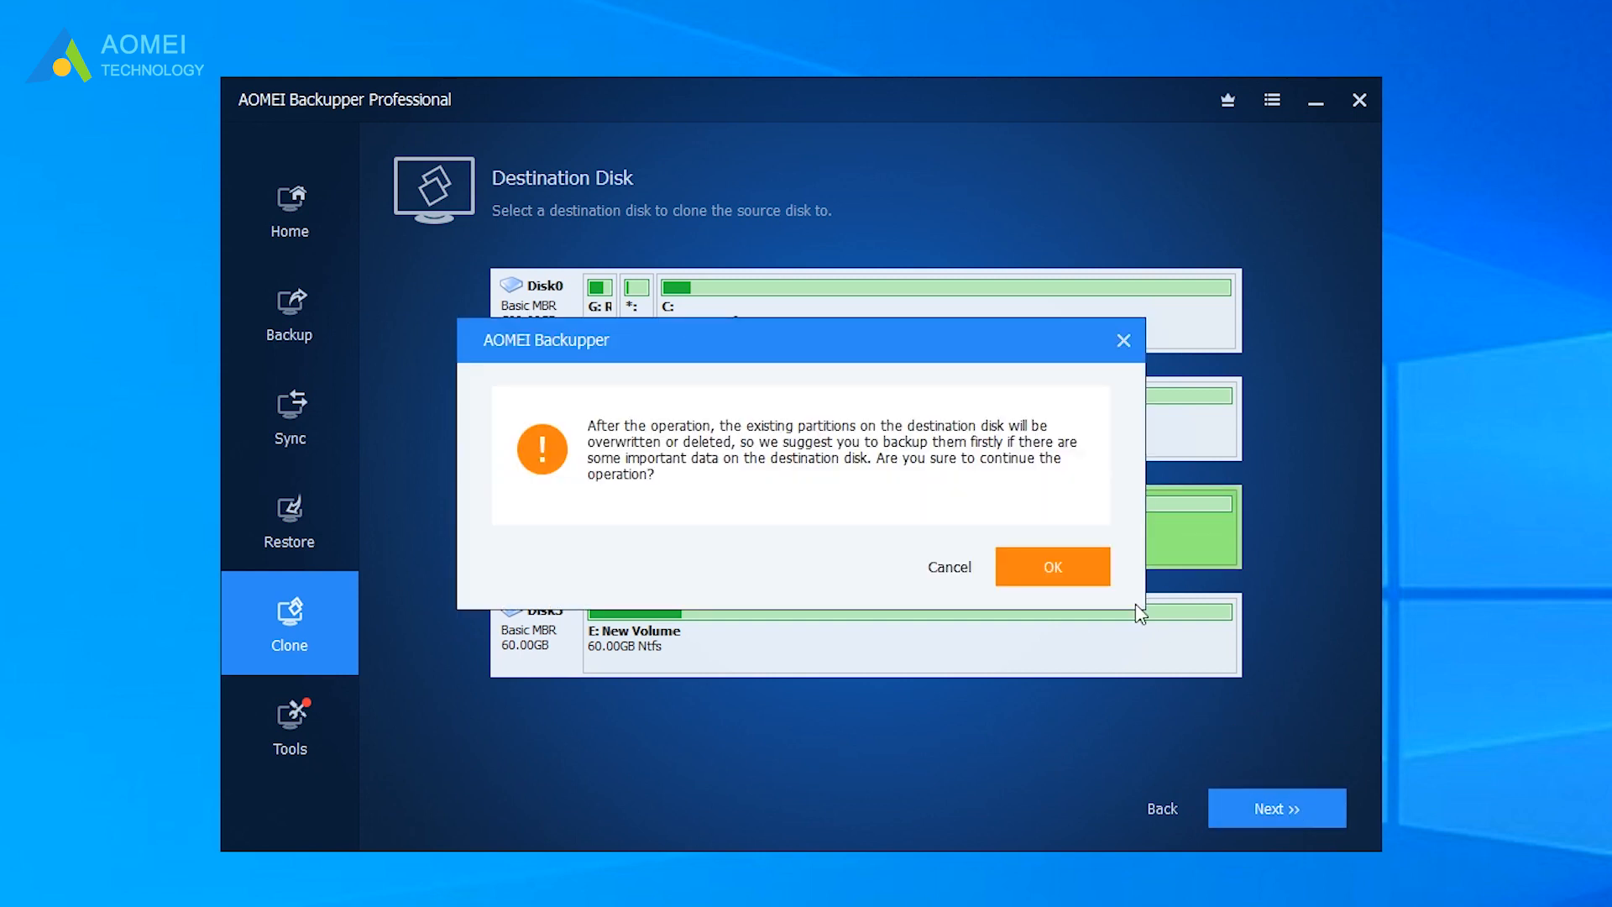
# Accept overwriting Disk2, keep 'Copy without resizing partitions', and enable SSD Alignment.
pyautogui.click(1101, 571)
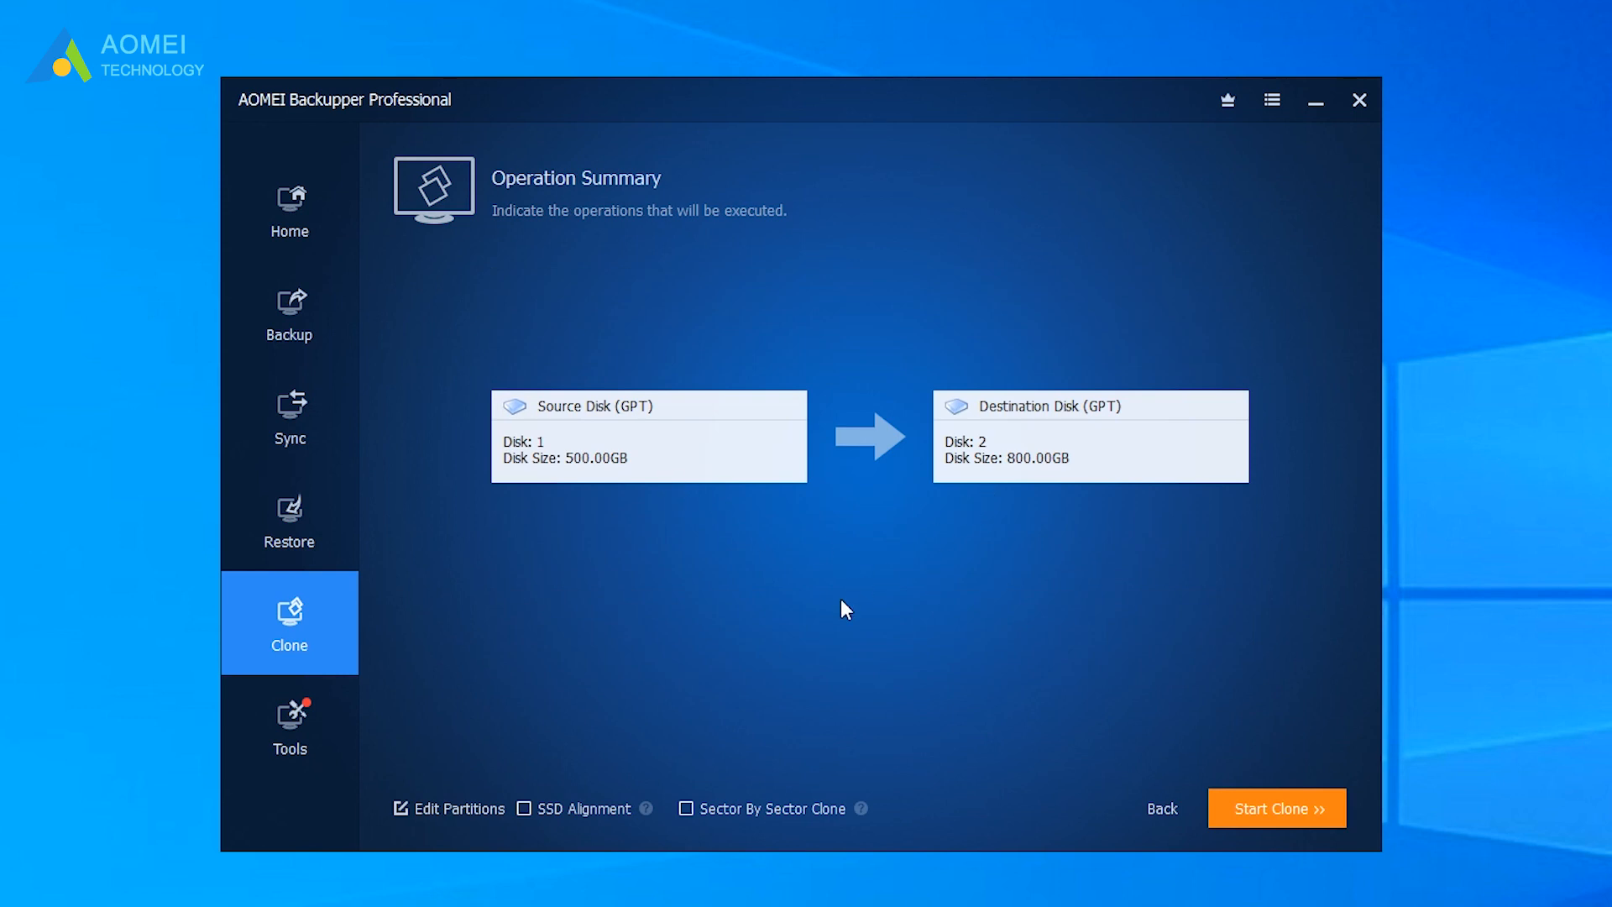
pyautogui.click(470, 809)
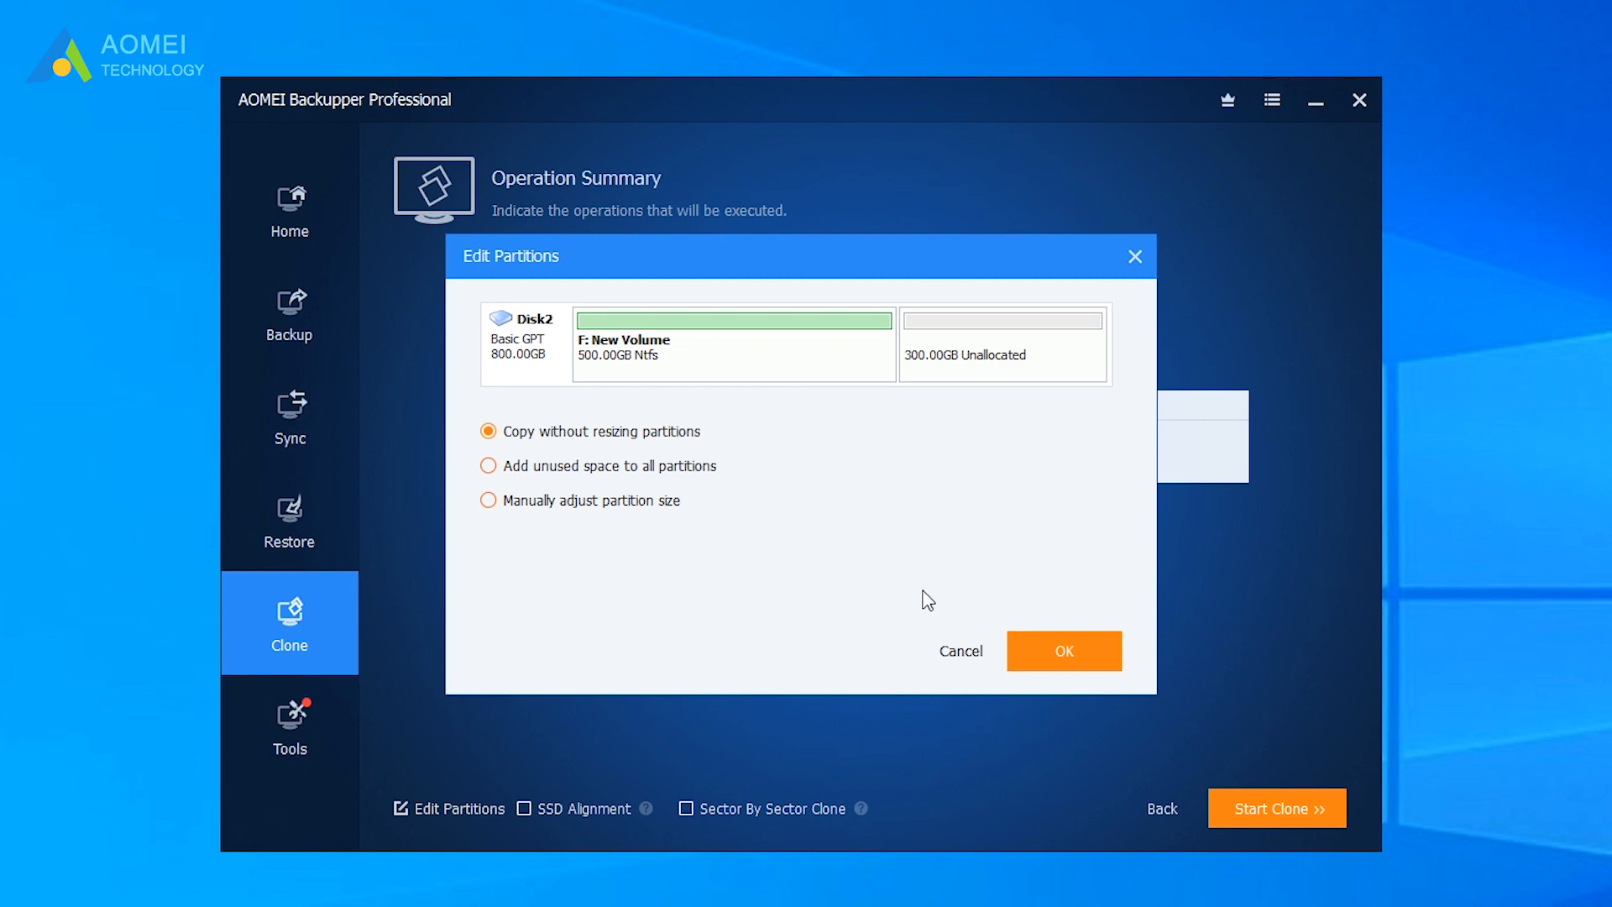
pyautogui.click(1064, 652)
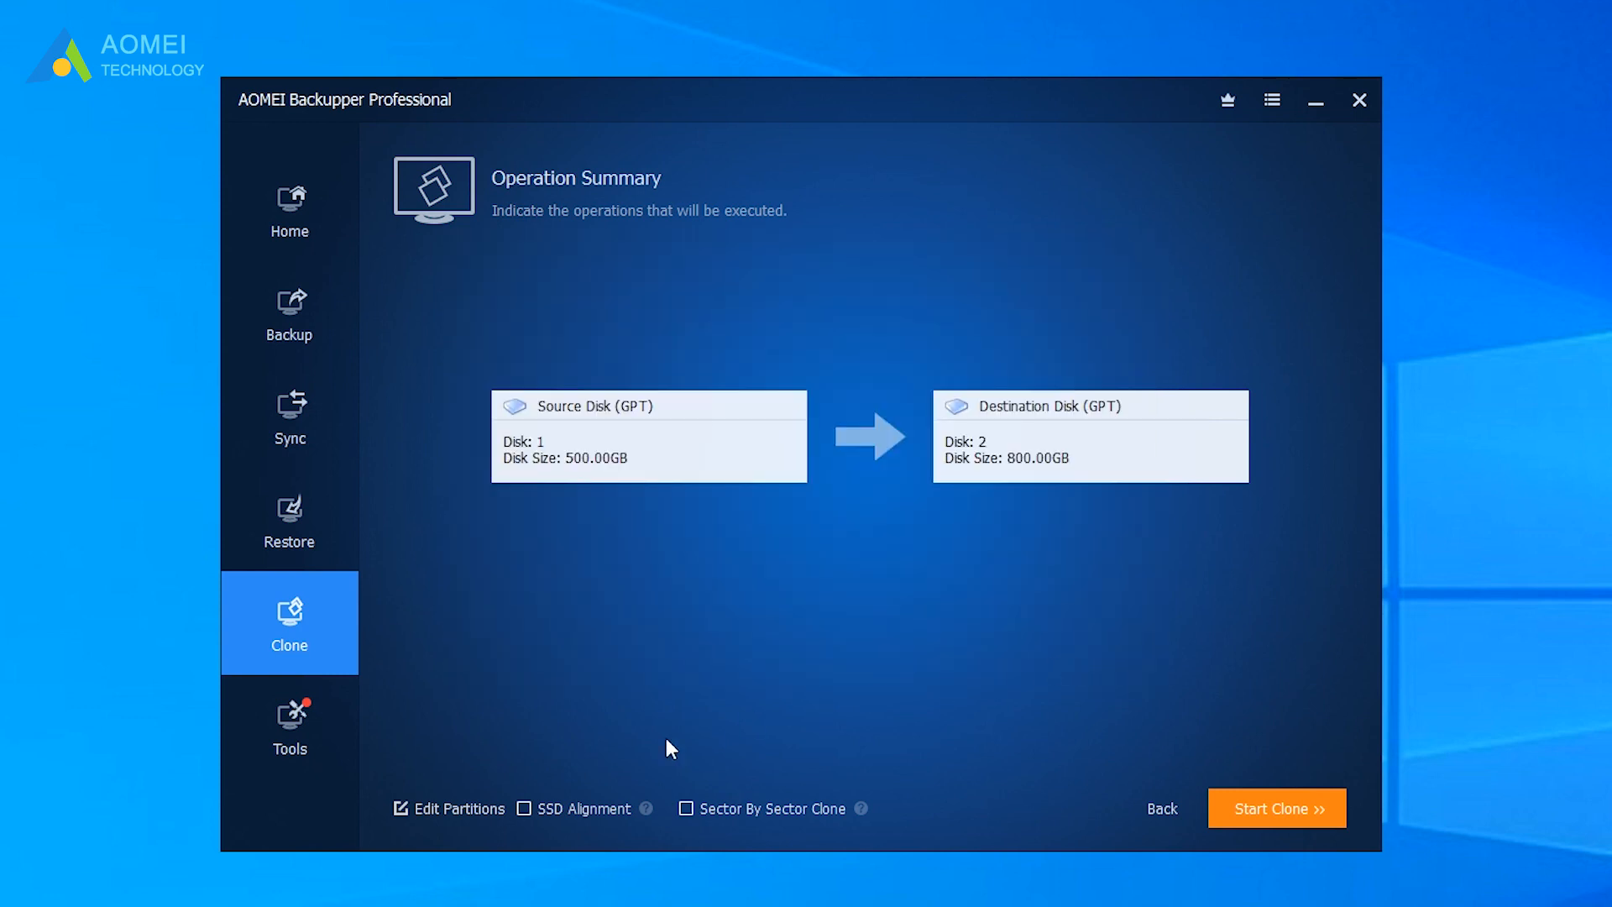
pyautogui.click(616, 808)
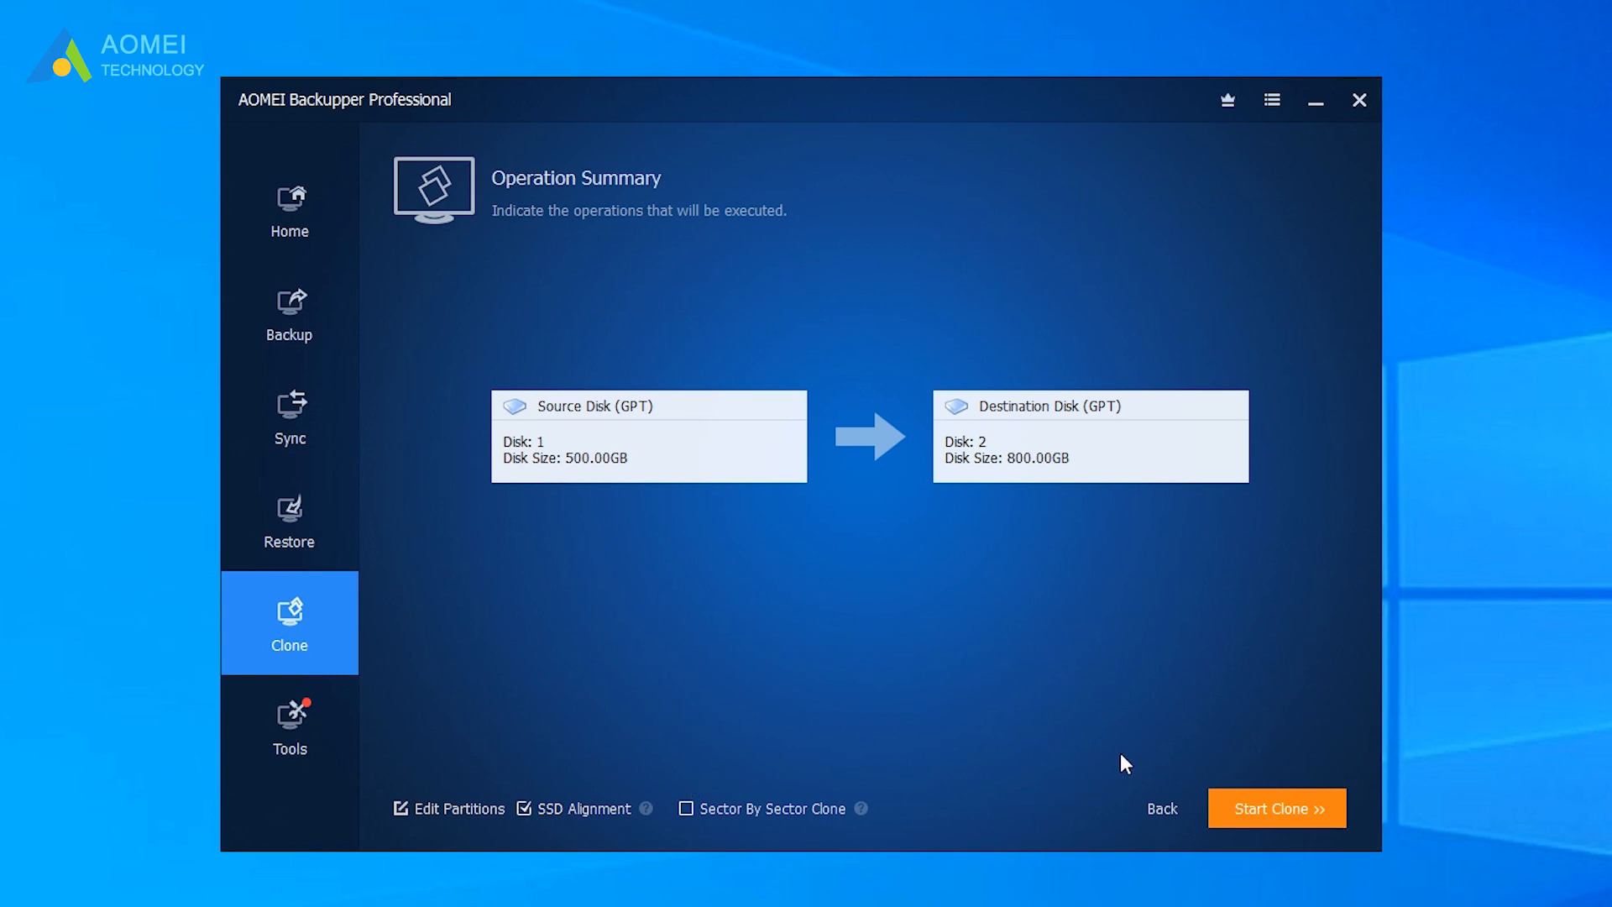